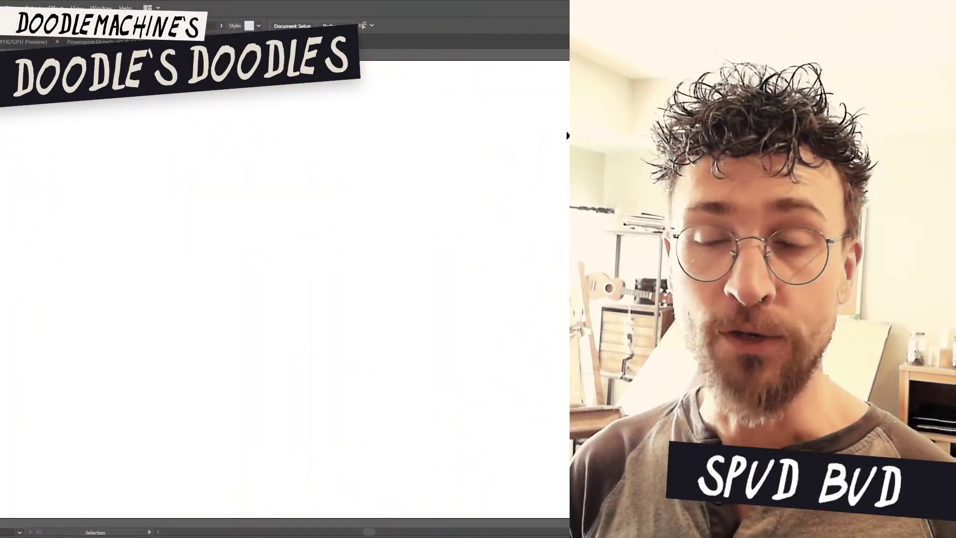
Paint a large grey background scribble and a closed potato blob filled solid black.
key(b)
mouse_move(29, 129)
mouse_down()
mouse_move(384, 235)
mouse_move(271, 461)
mouse_move(356, 128)
mouse_move(258, 305)
mouse_move(163, 271)
mouse_move(463, 198)
mouse_move(434, 114)
mouse_move(563, 338)
mouse_up()
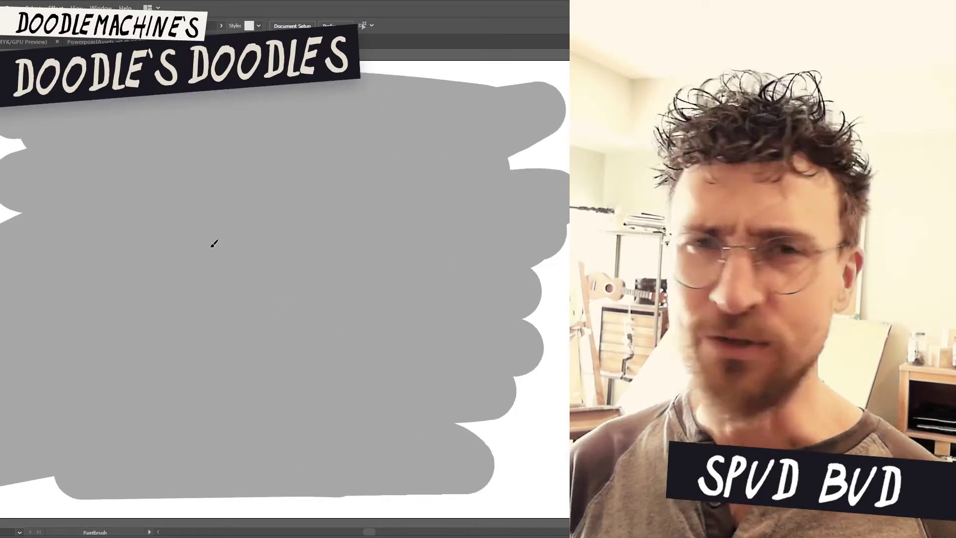
mouse_move(219, 387)
mouse_down()
mouse_move(363, 234)
mouse_move(358, 252)
mouse_up()
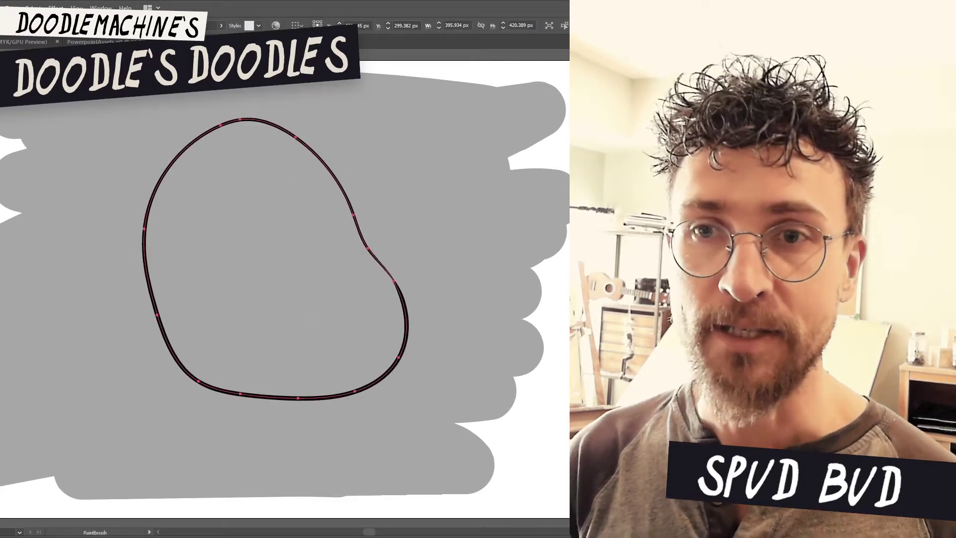
key(shift+x)
Delete the stray grey slivers, erase and smooth the blob's edges, then select the grey scribble.
drag(318, 397, 404, 324)
key(v)
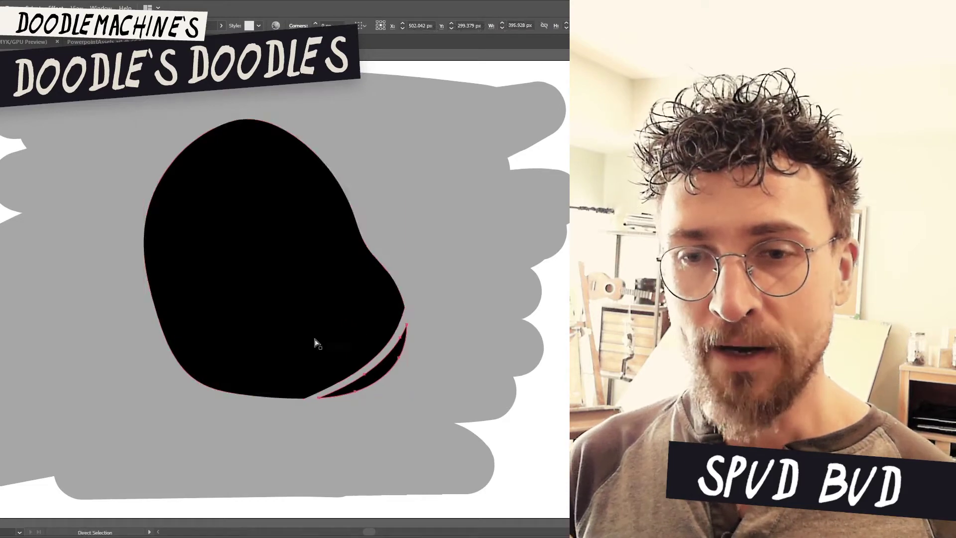
key(Delete)
key(shift+e)
drag(133, 297, 134, 299)
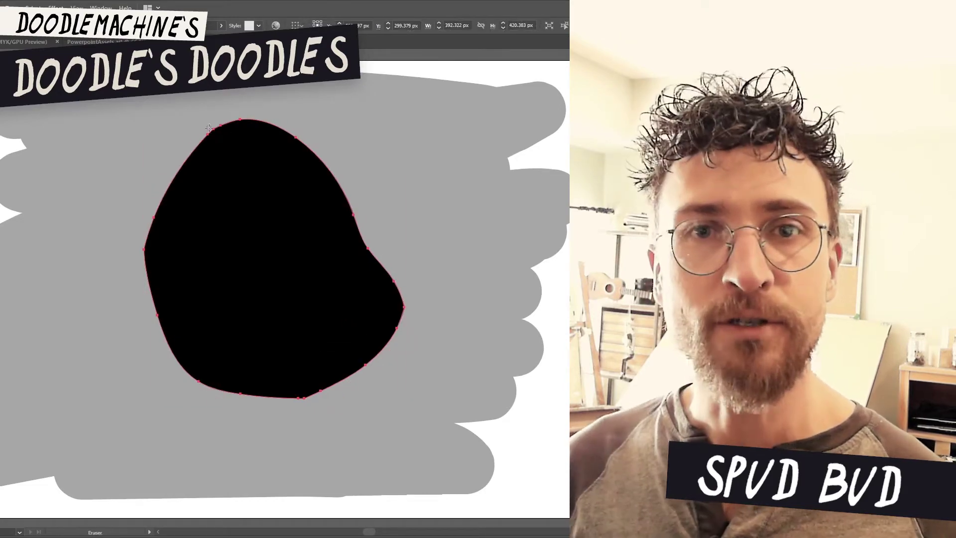
key(v)
shift+click(279, 269)
key(v)
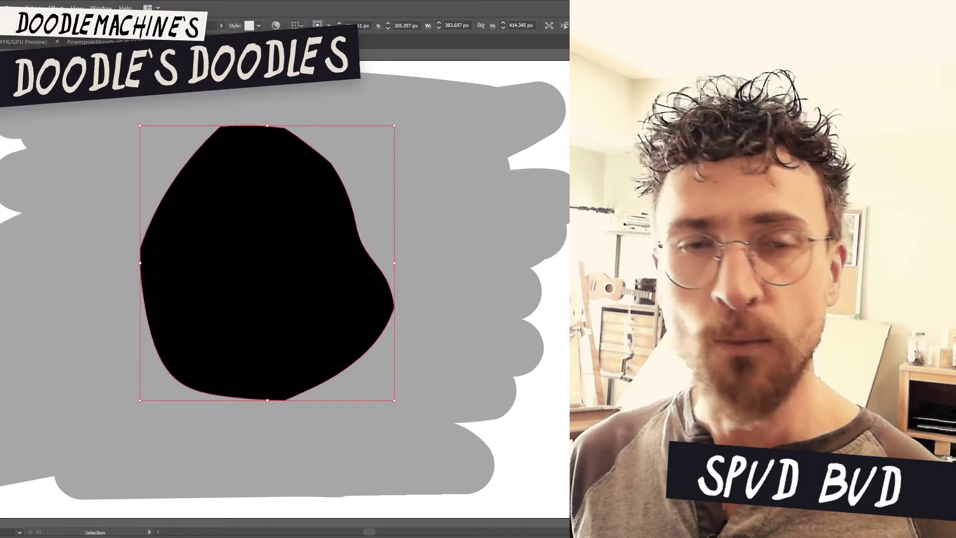
key(ctrl+alt+bracketleft)
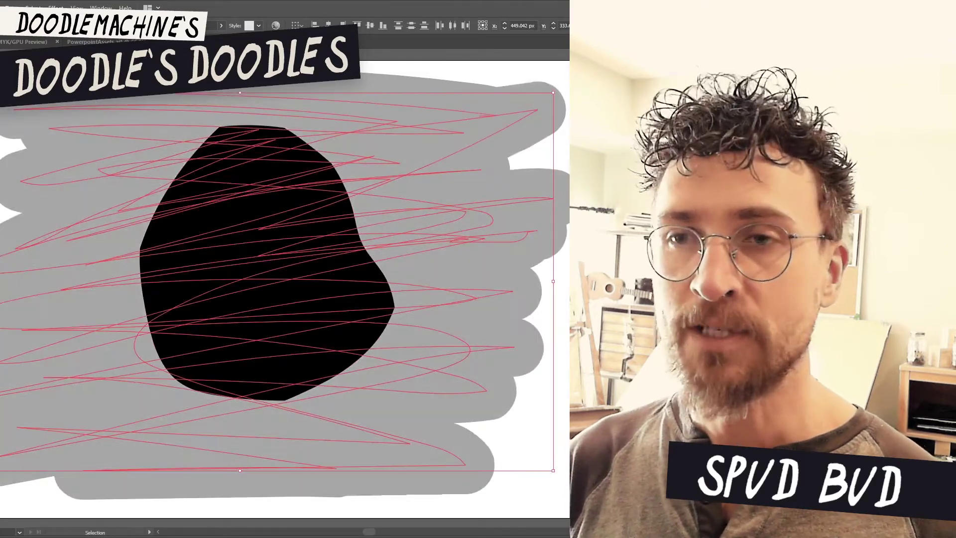
Deselect the grey scribble and select the outer potato blob.
key(ctrl+shift+a)
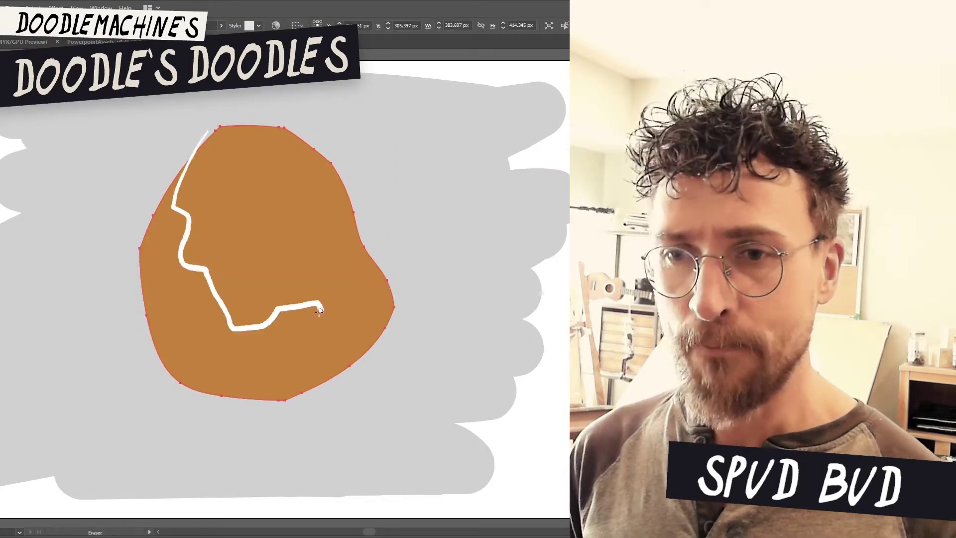
click(312, 358)
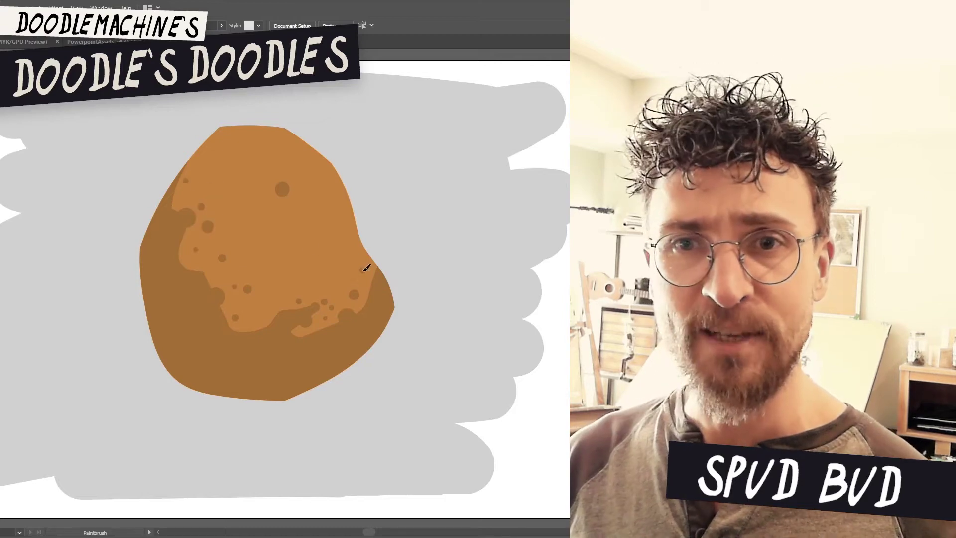
Paint six small spots scattered across the potato.
click(227, 165)
click(240, 203)
click(158, 256)
click(194, 283)
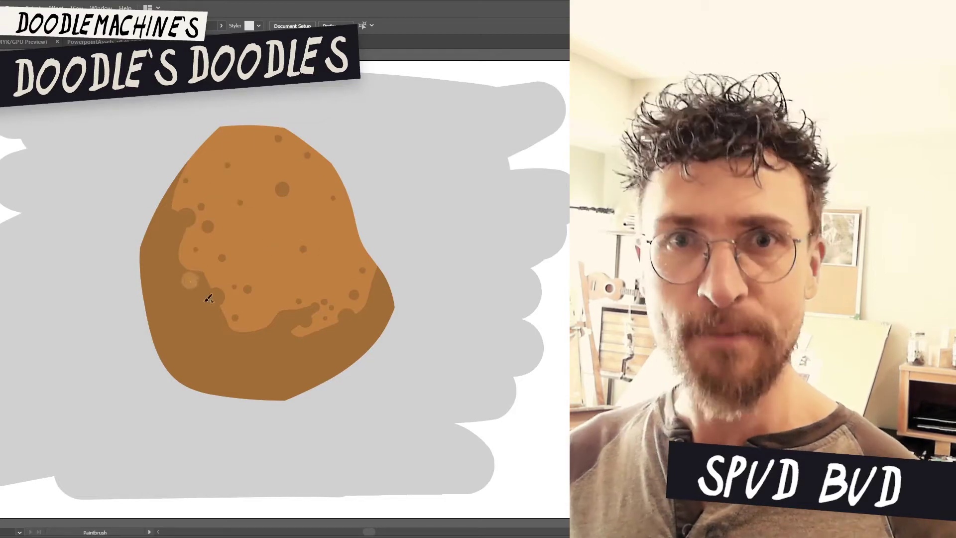
click(206, 324)
click(242, 345)
Erase a line across the potato's lower part to form a darker bottom band.
ctrl+click(181, 302)
key(shift+e)
mouse_move(128, 260)
mouse_down()
mouse_move(203, 353)
mouse_move(307, 366)
mouse_up()
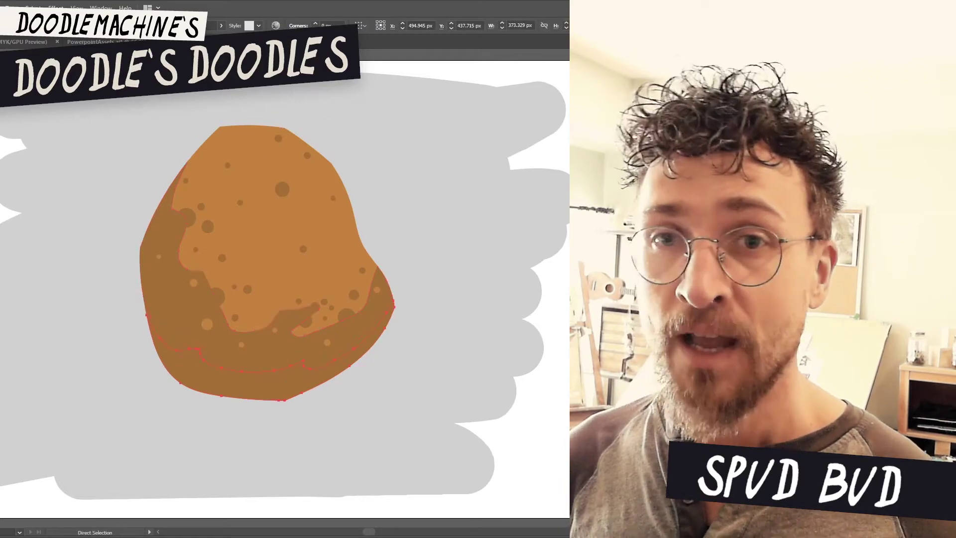
key(a)
click(467, 218)
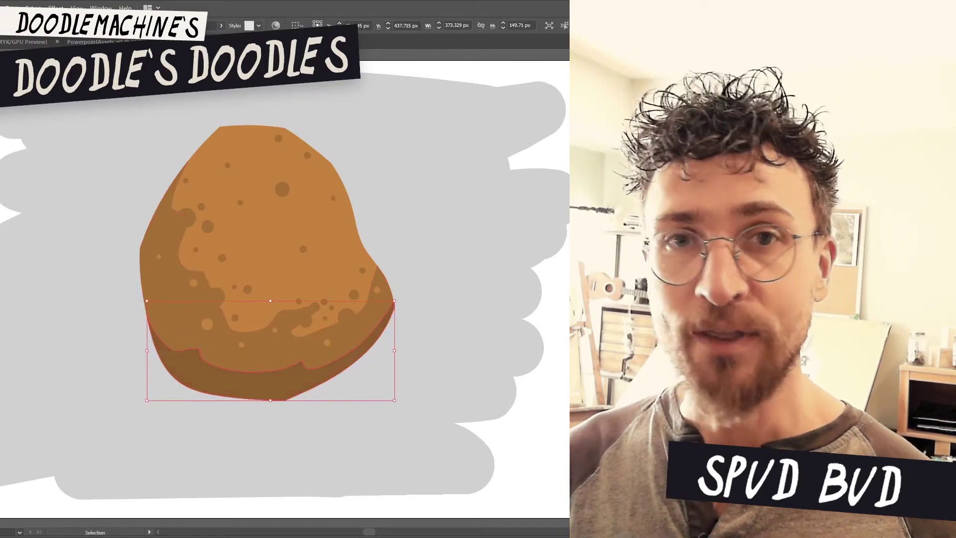
Undo the unwanted erase and select the bare potato base shape.
key(b)
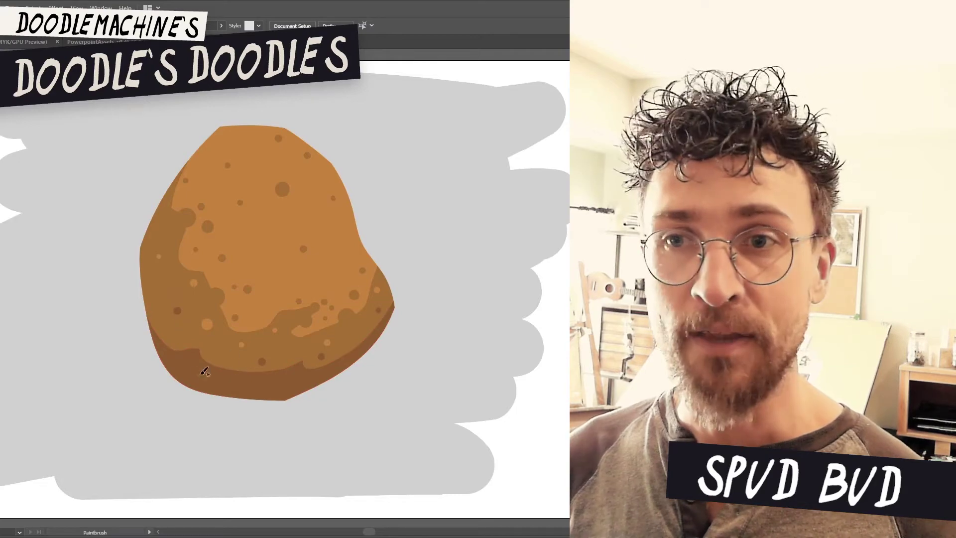
key(a)
key(ctrl+z)
click(469, 145)
key(b)
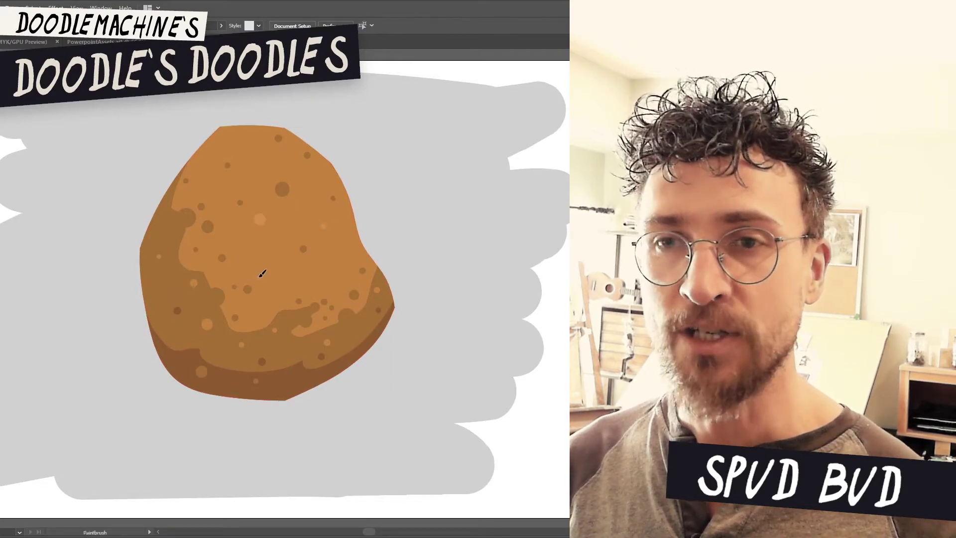
key(v)
click(288, 278)
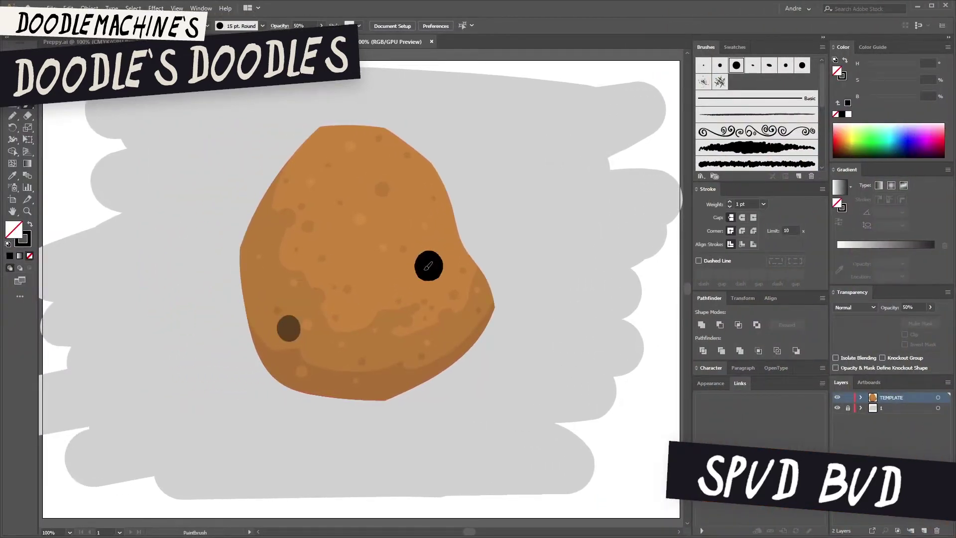
Draw a closed mouth loop filled dark brown with an adjusted radial gradient.
key(b)
drag(423, 307, 371, 326)
drag(434, 348, 423, 306)
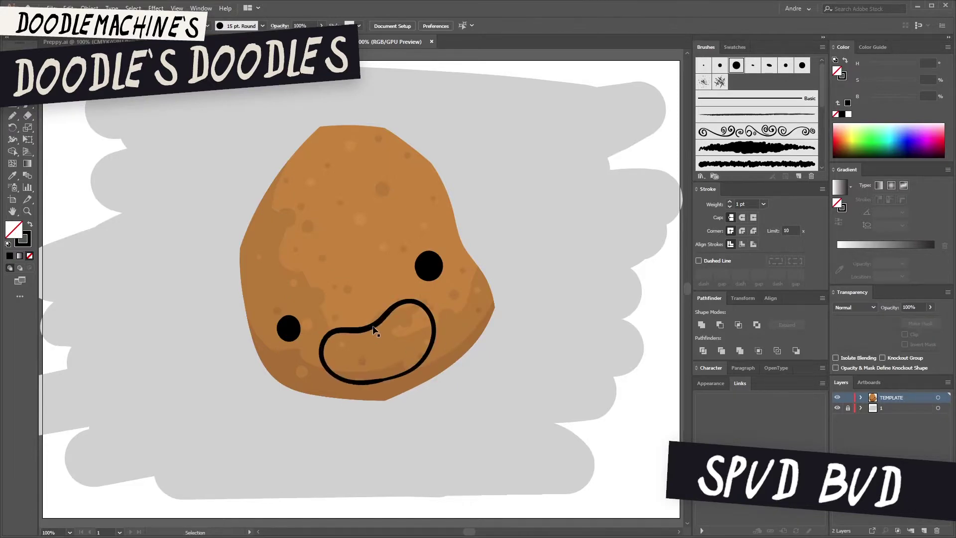
key(shift+x)
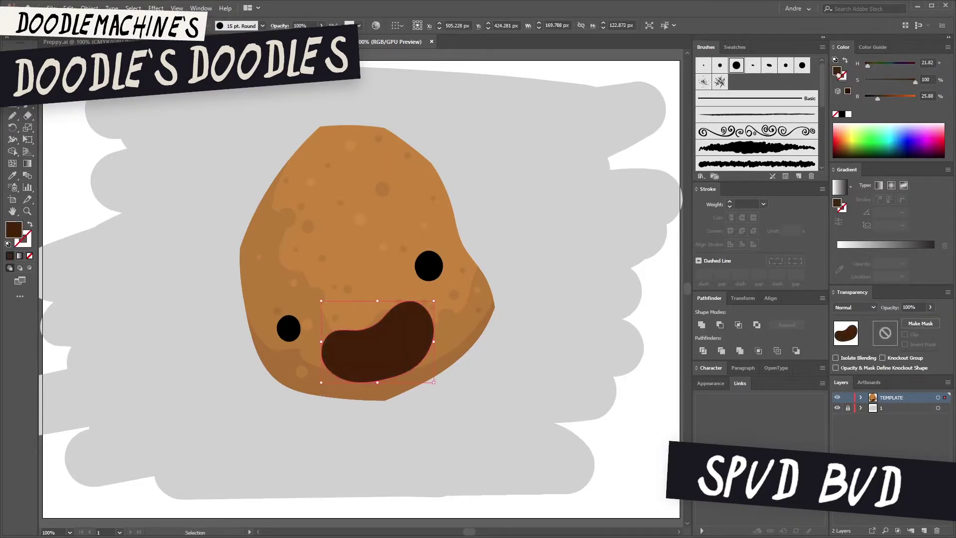
key(period)
key(g)
drag(379, 361, 431, 384)
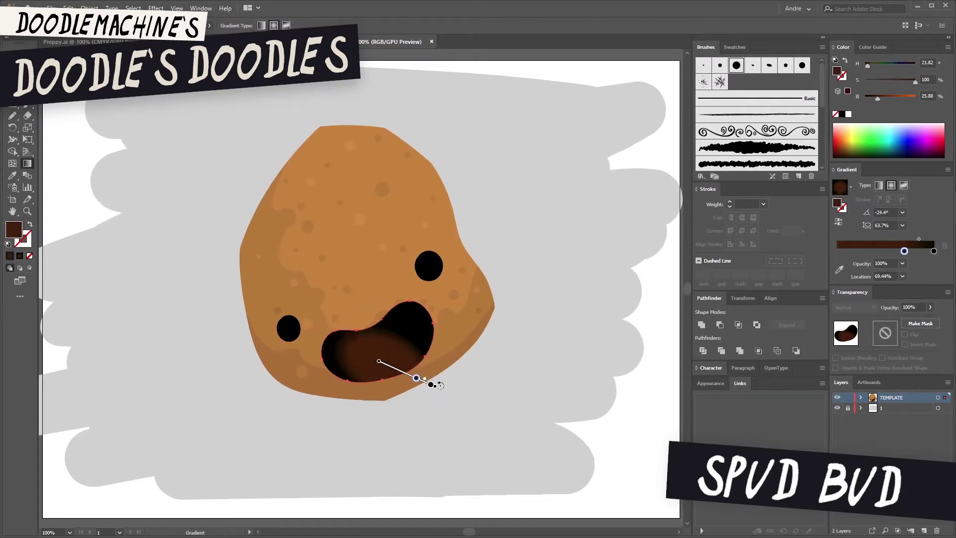
Deselect the mouth and begin painting teeth along its top edge.
key(ctrl+shift+a)
key(b)
drag(332, 323, 345, 348)
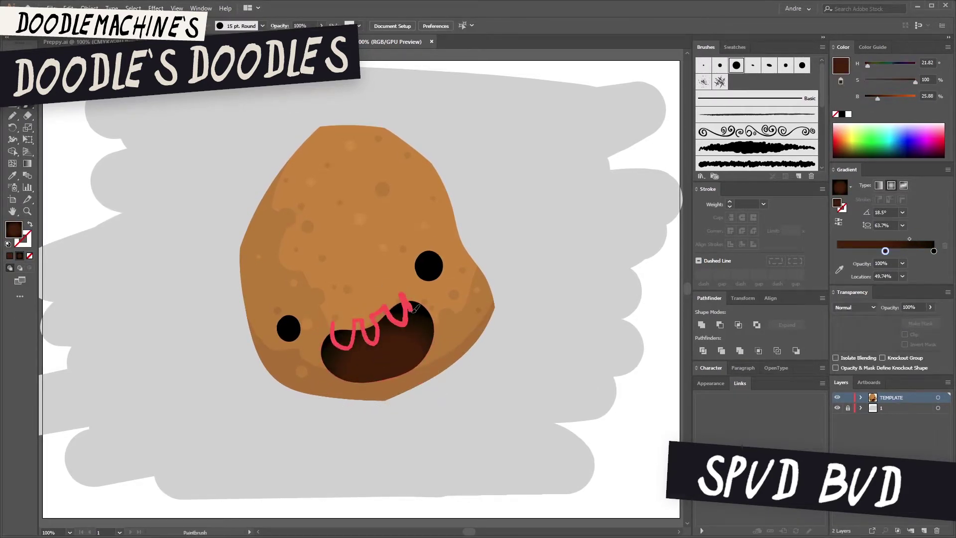
Paint jagged upper teeth and two lower teeth inside the mouth.
drag(414, 307, 418, 305)
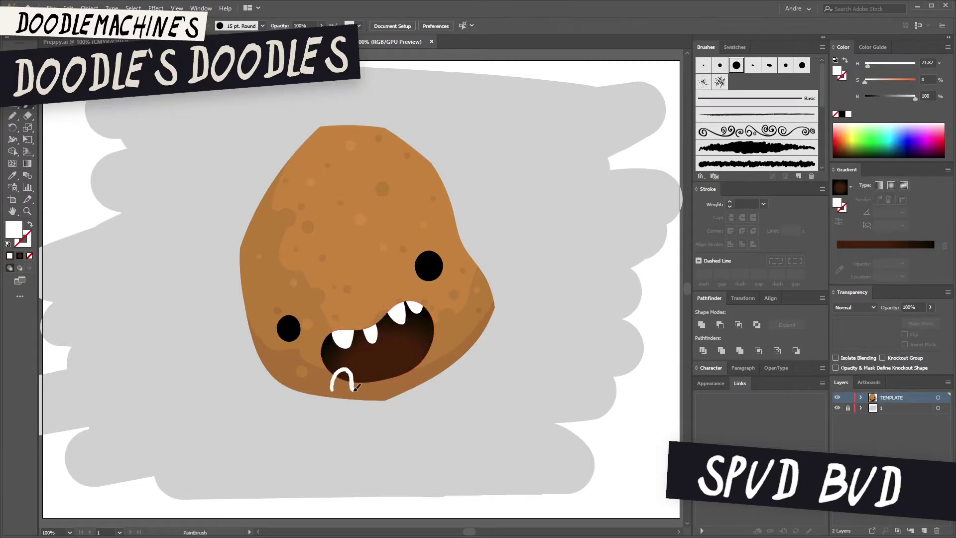
drag(449, 342, 451, 342)
ctrl+click(369, 317)
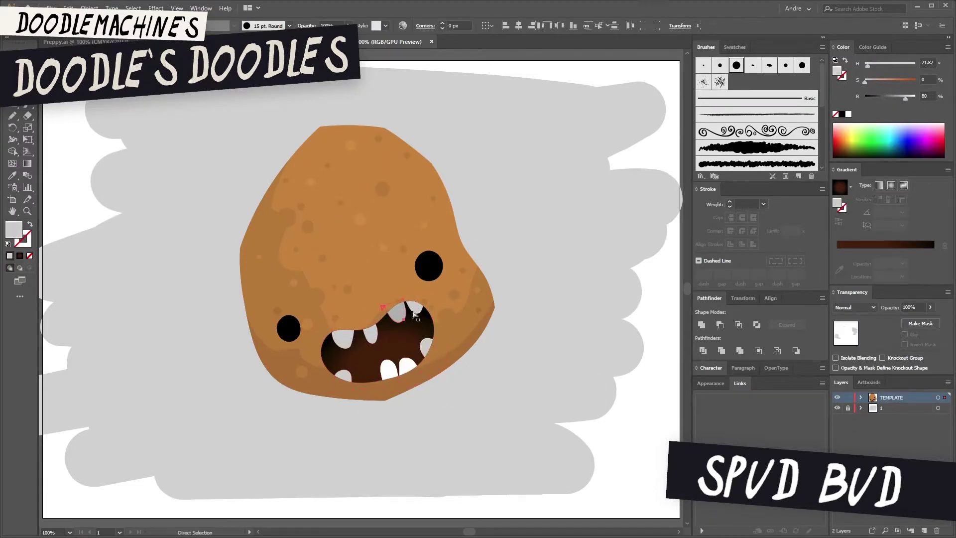
scroll(379, 349, down, 1)
Isolate the mouth group to recolour the upper teeth, then exit and select the lower teeth.
key(v)
double_click(400, 326)
click(842, 114)
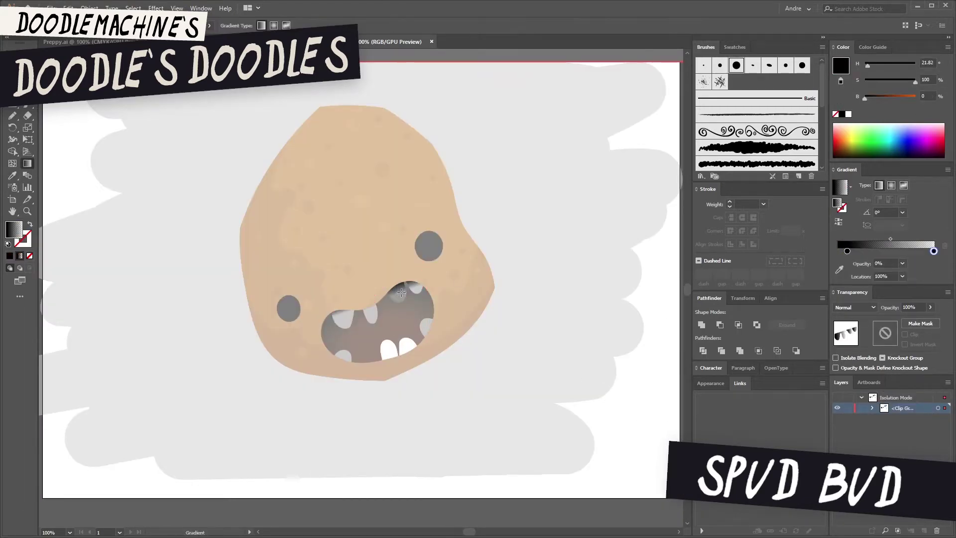
double_click(487, 272)
click(419, 333)
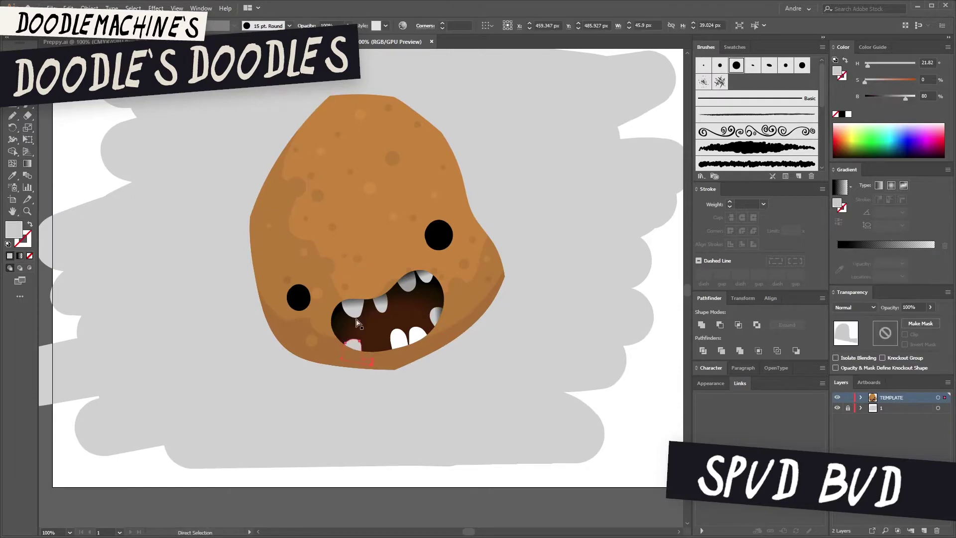
key(n)
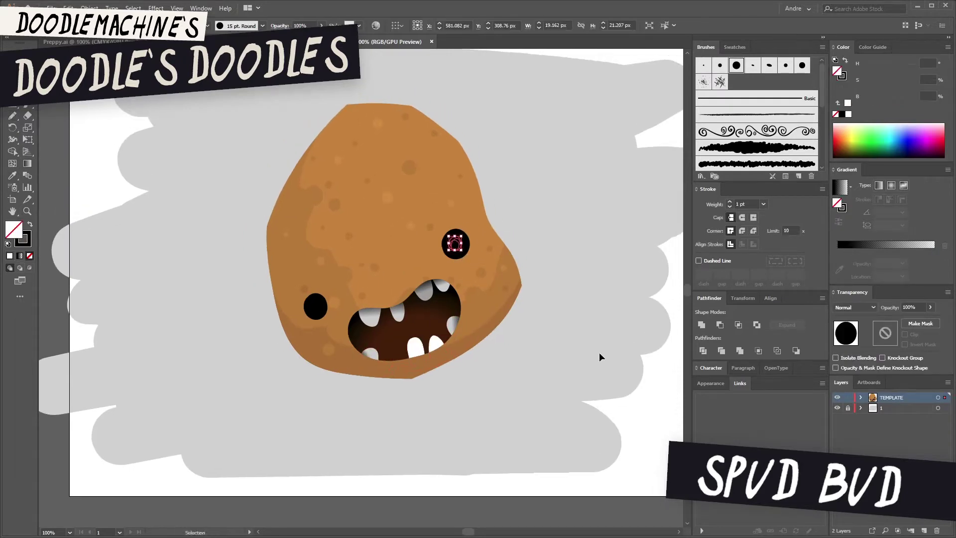
Set the fill to white and select both eyes, dismissing the Effects menu.
key(ctrl+shift+a)
key(b)
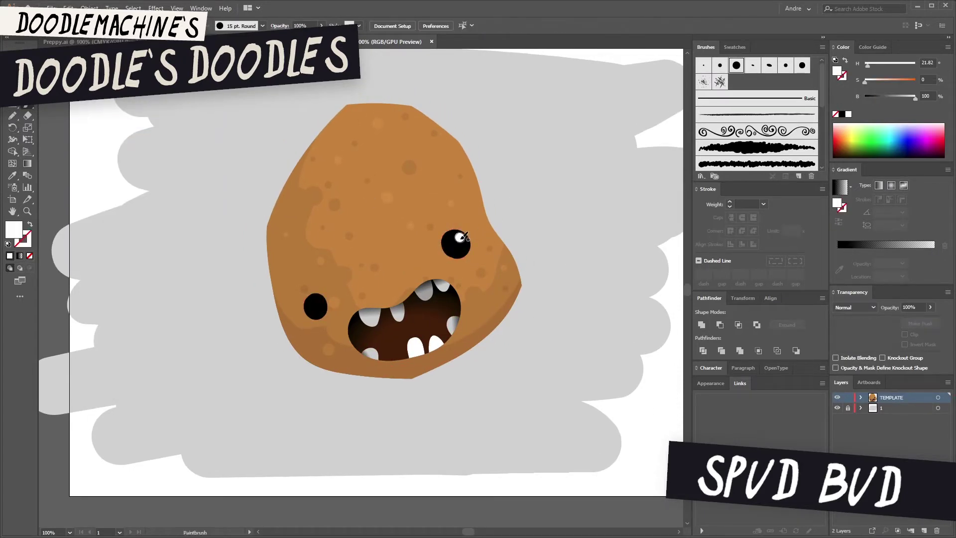
click(317, 307)
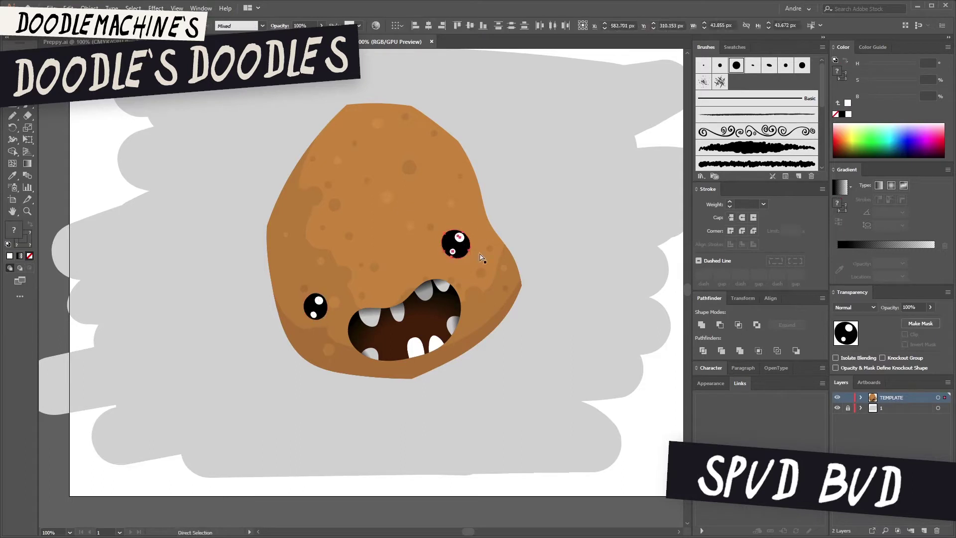
shift+click(455, 244)
click(156, 8)
key(Escape)
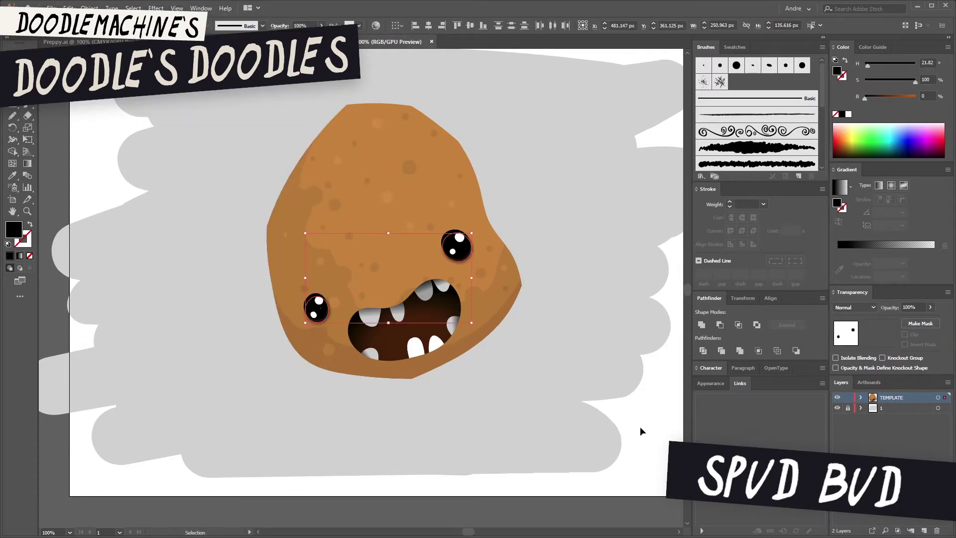
Set the eyes' opacity to 50% and sample a slightly adjusted dark brown.
key(5)
key(Return)
key(i)
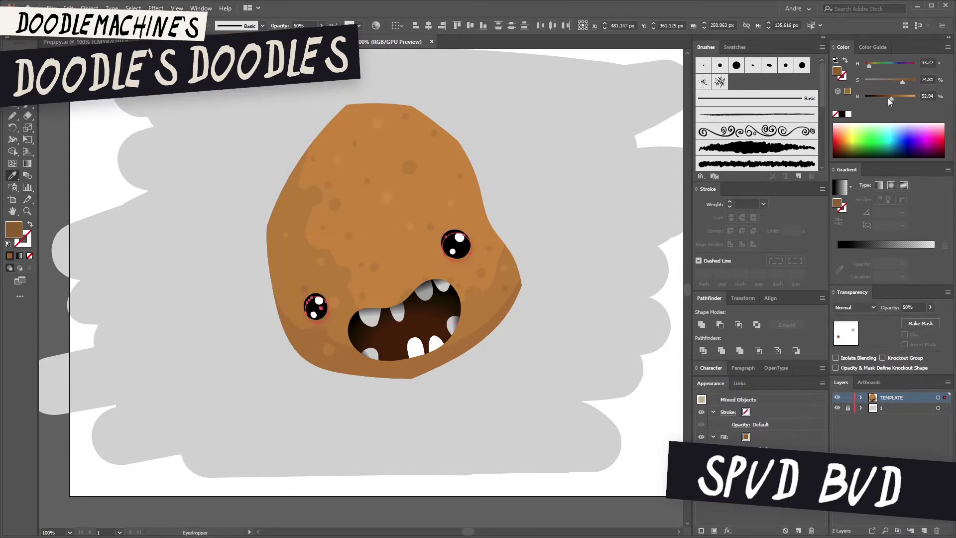
click(870, 67)
key(v)
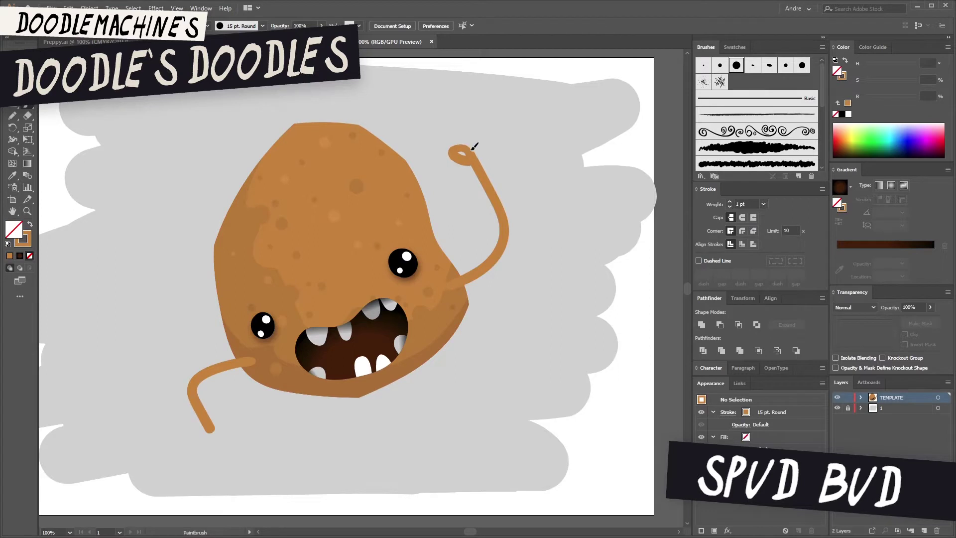
Pan the view to re-frame the potato character.
drag(444, 298, 454, 283)
key(v)
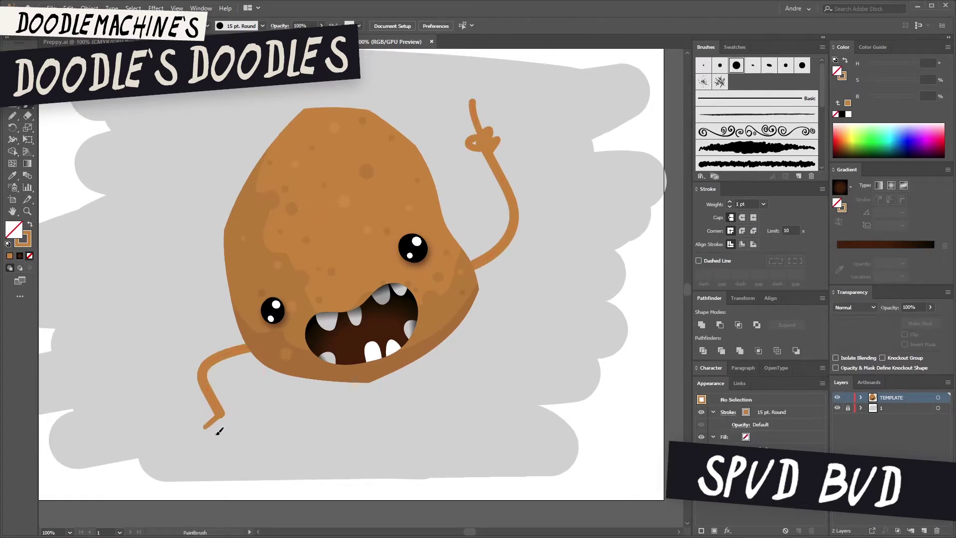
drag(316, 379, 292, 375)
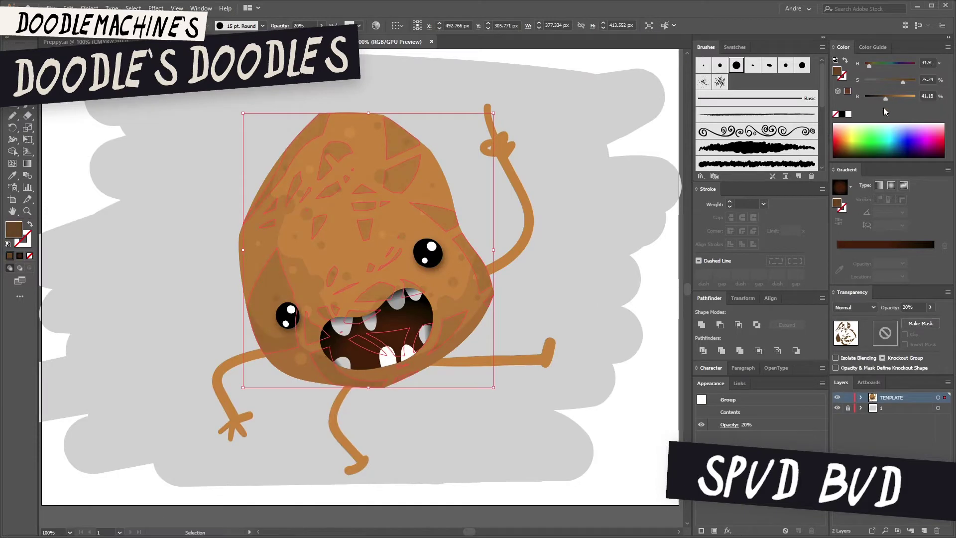
Isolate the potato group and select the facet pieces at its top.
key(v)
double_click(439, 219)
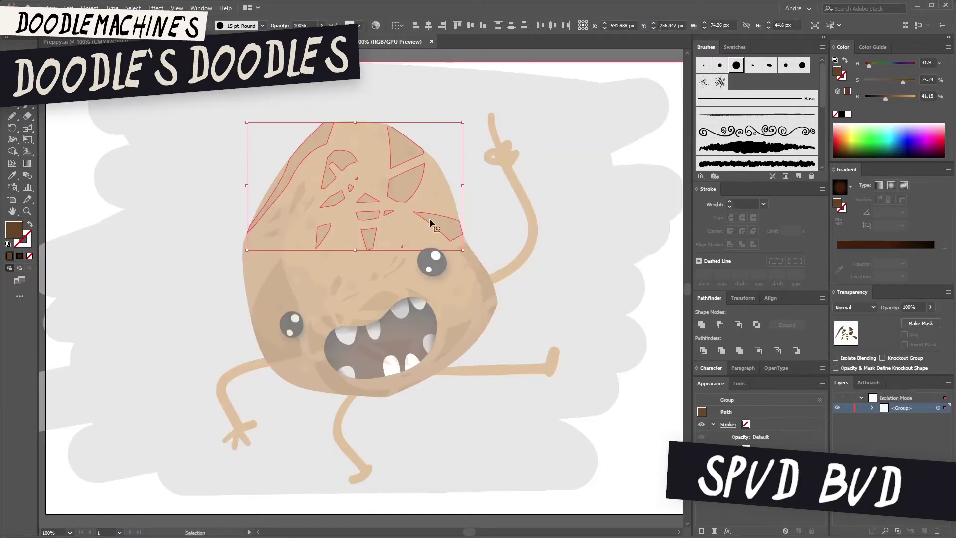
click(331, 153)
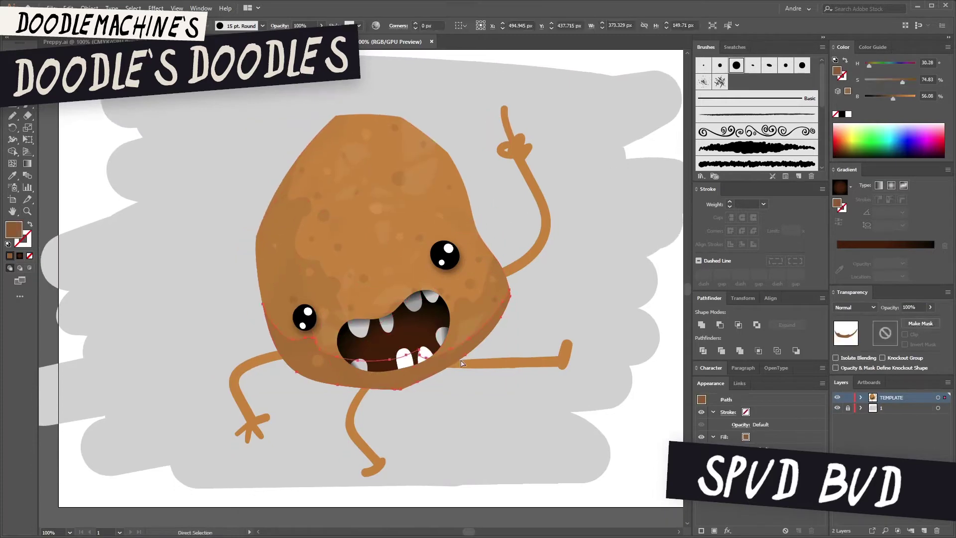
Paint a short brown stroke at the arm join and select the lower-left arm for erasing.
key(b)
drag(391, 378, 411, 373)
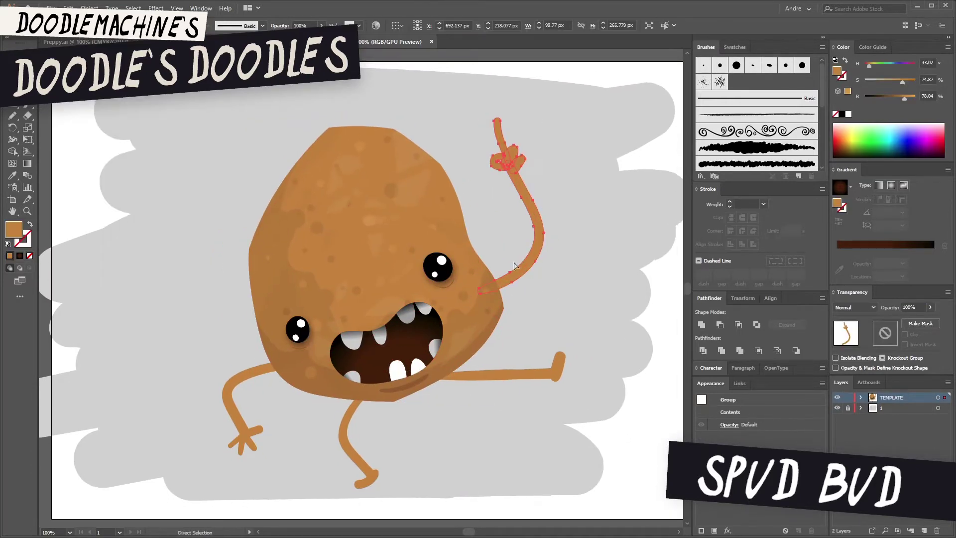
click(267, 371)
key(shift+e)
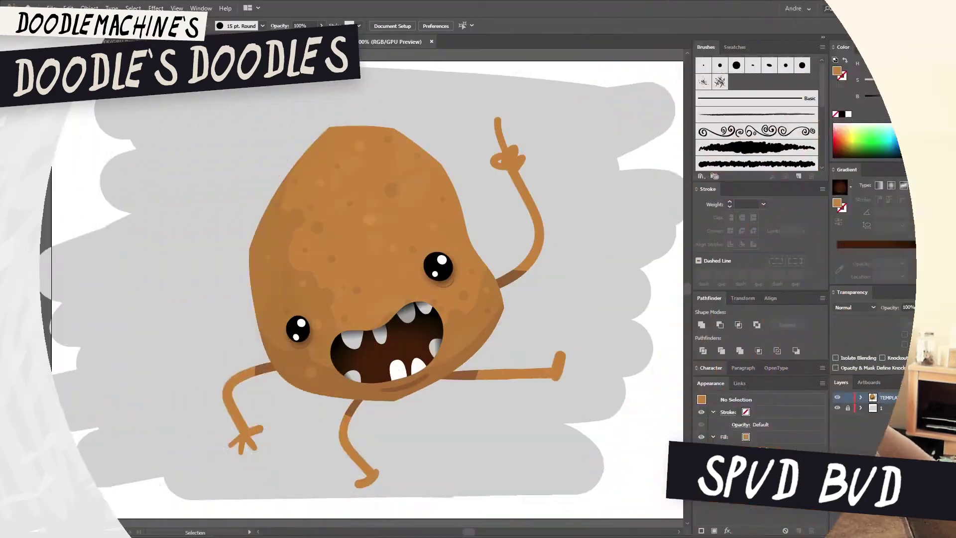
Draw a black round glasses rim around the right eye.
drag(472, 244, 433, 230)
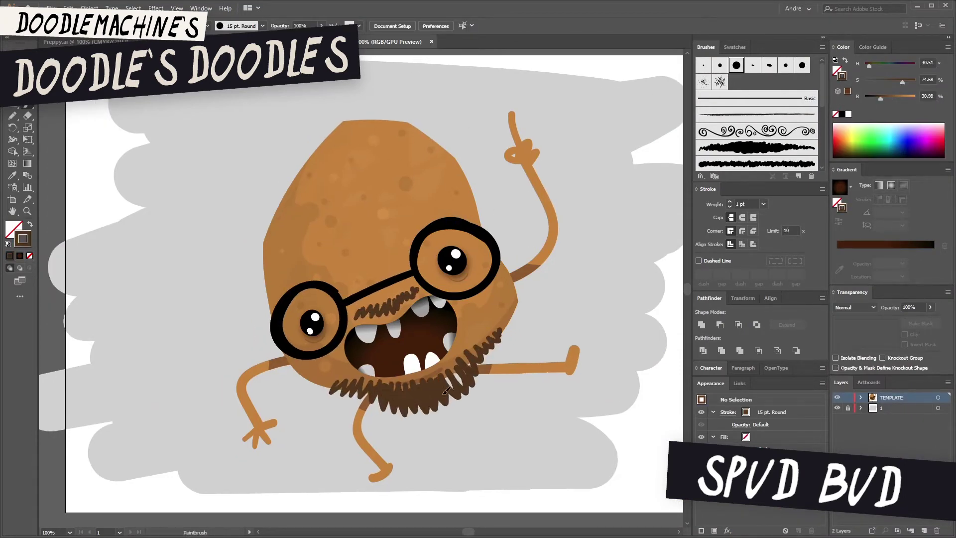
Paint dark beard bristles, curly hair scribbles on the head, and a right eyebrow.
drag(457, 379, 464, 369)
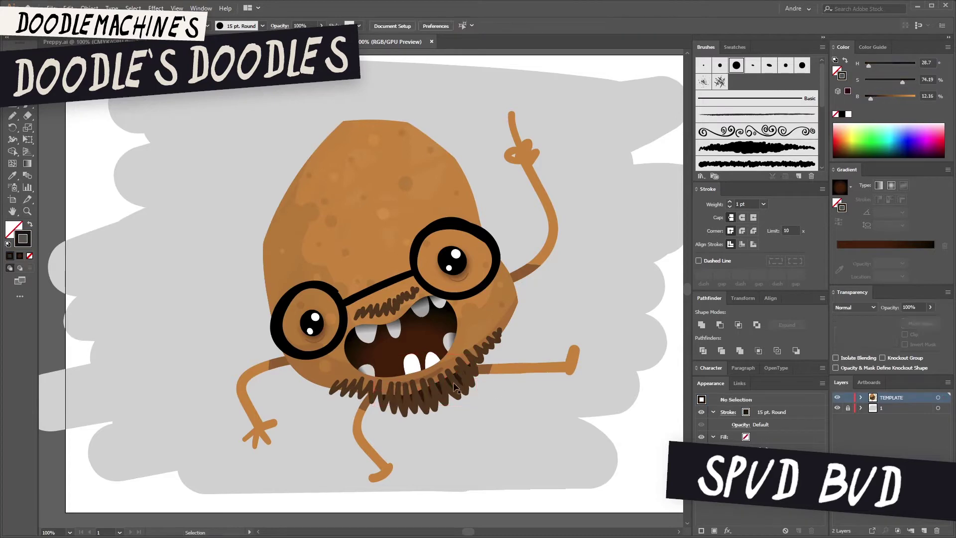
key(b)
drag(299, 149, 375, 148)
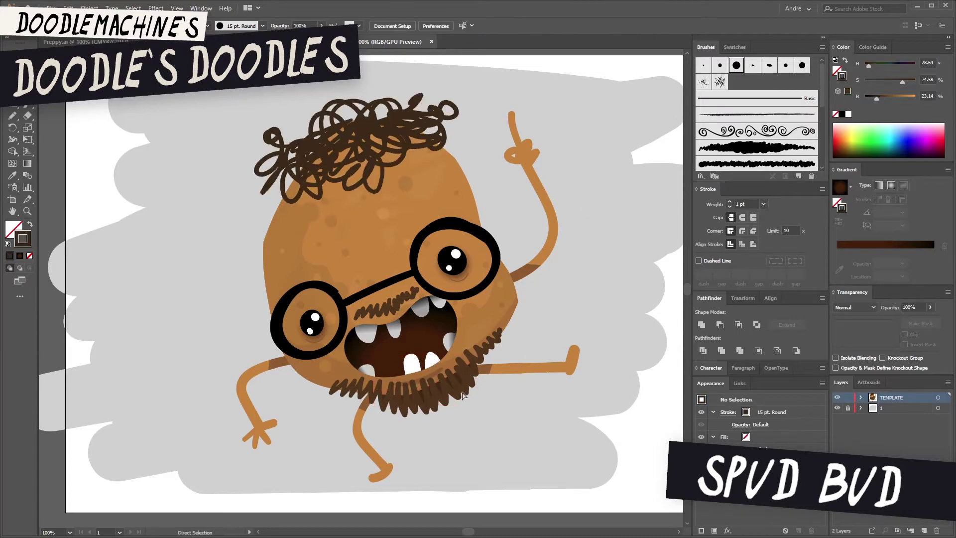
key(b)
drag(309, 149, 394, 102)
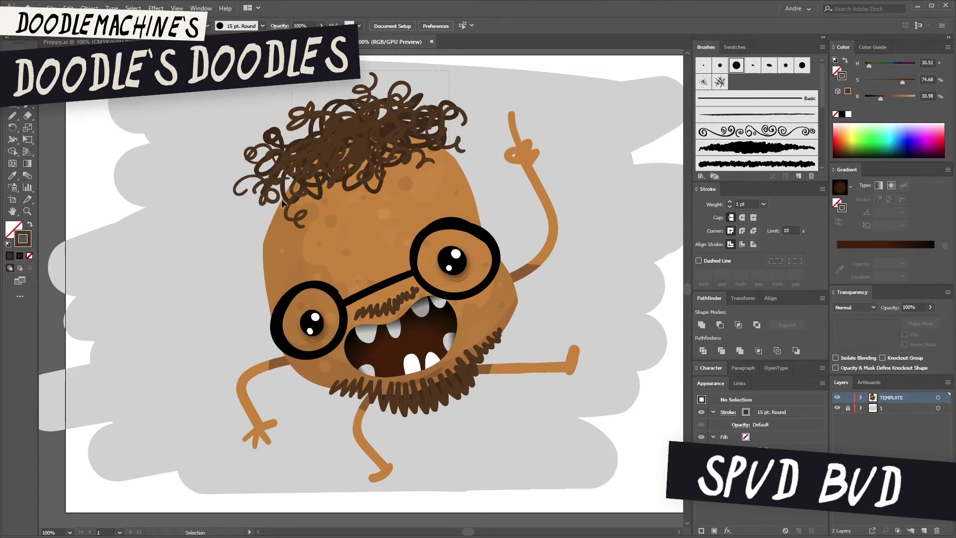
drag(429, 129, 414, 137)
key(b)
drag(418, 205, 472, 206)
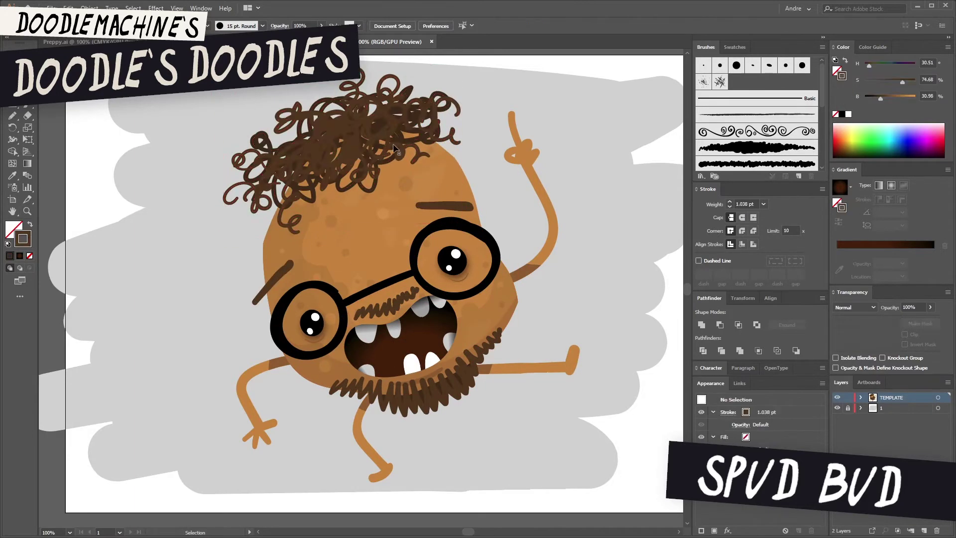
Preview the artwork, enter and leave the glasses and mouth groups, and add another hair curl.
key(Tab)
key(Tab)
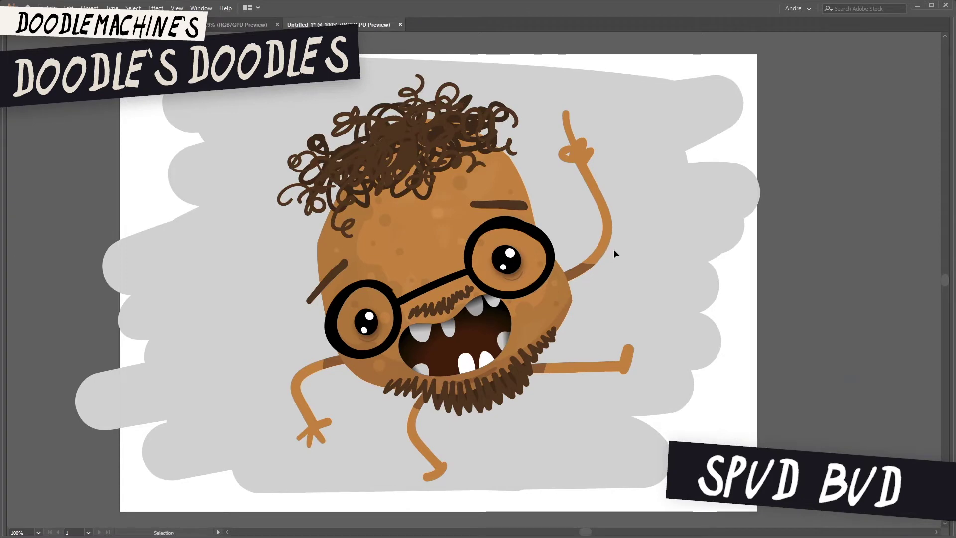
click(396, 283)
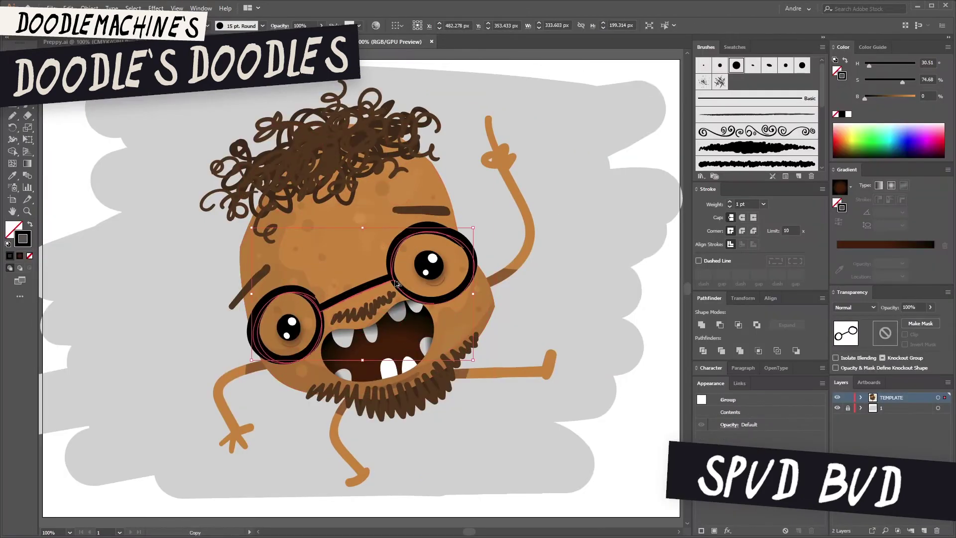
double_click(459, 301)
double_click(520, 264)
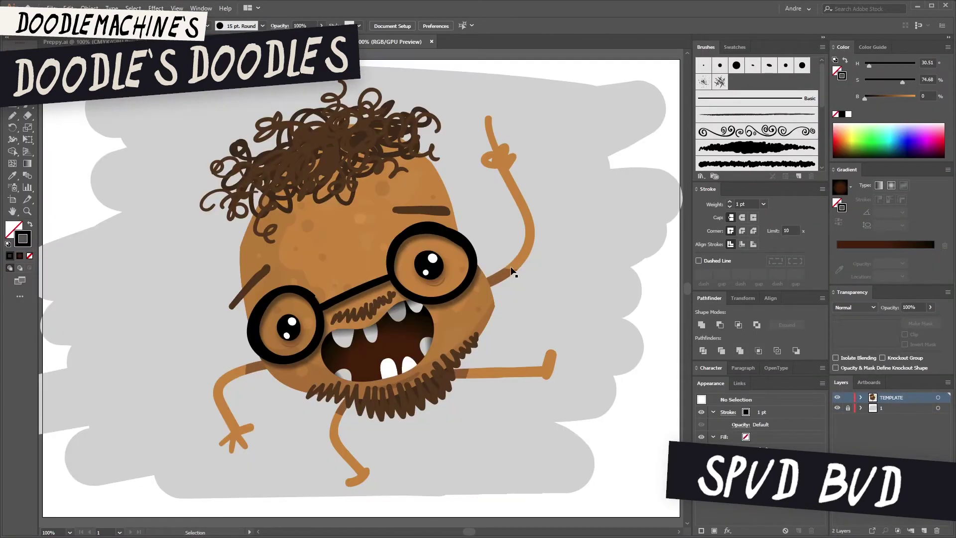
double_click(447, 309)
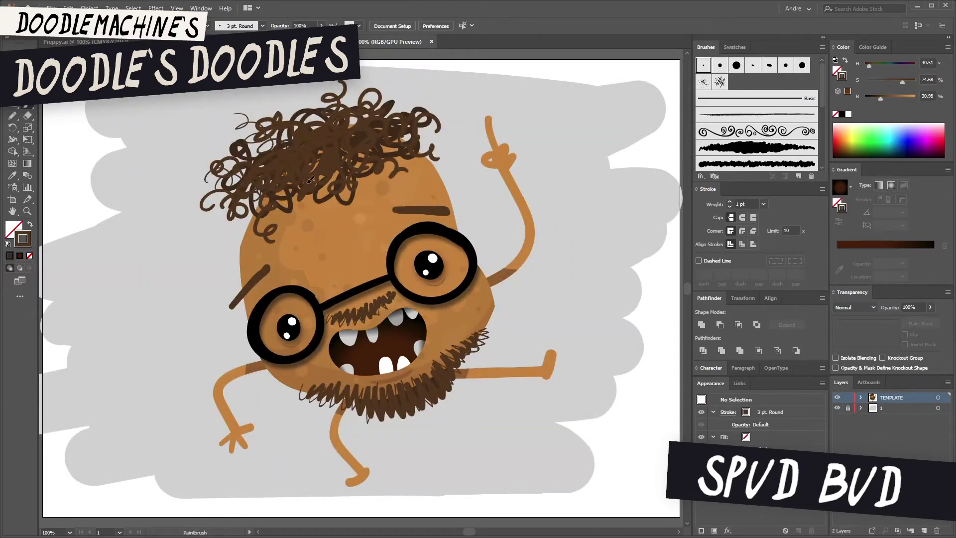
drag(324, 126, 328, 141)
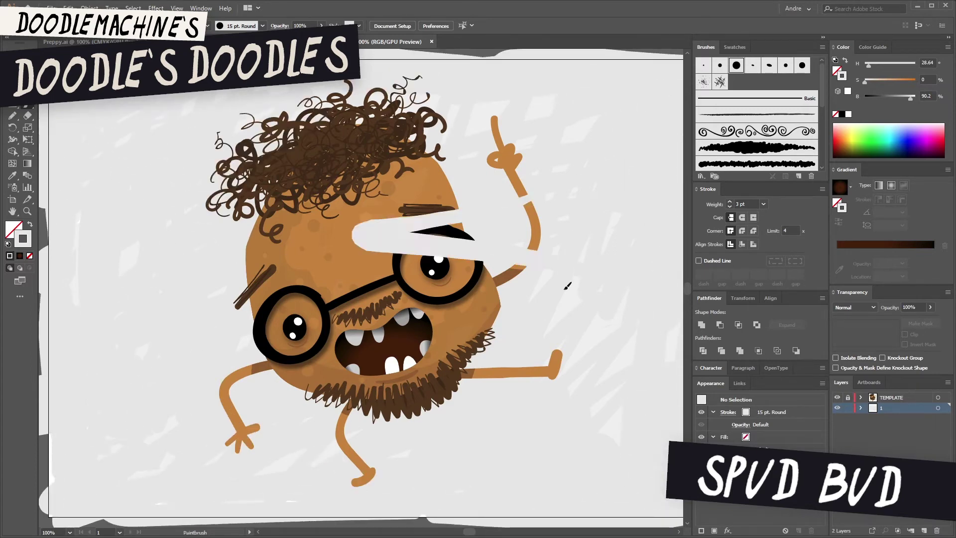
Scribble soft white strokes over the lower-left background, head, raised arm, beard, hair and glasses.
drag(642, 440, 507, 447)
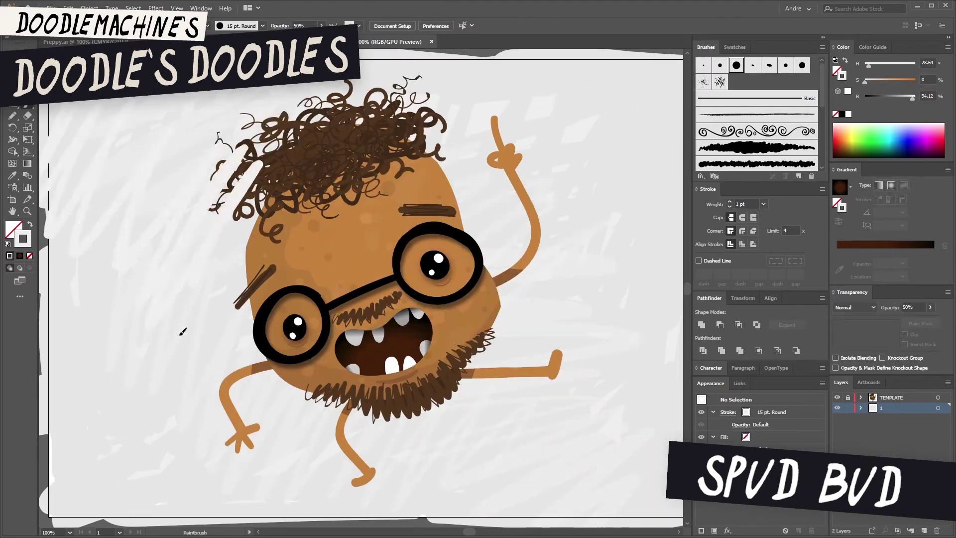
drag(508, 279, 541, 267)
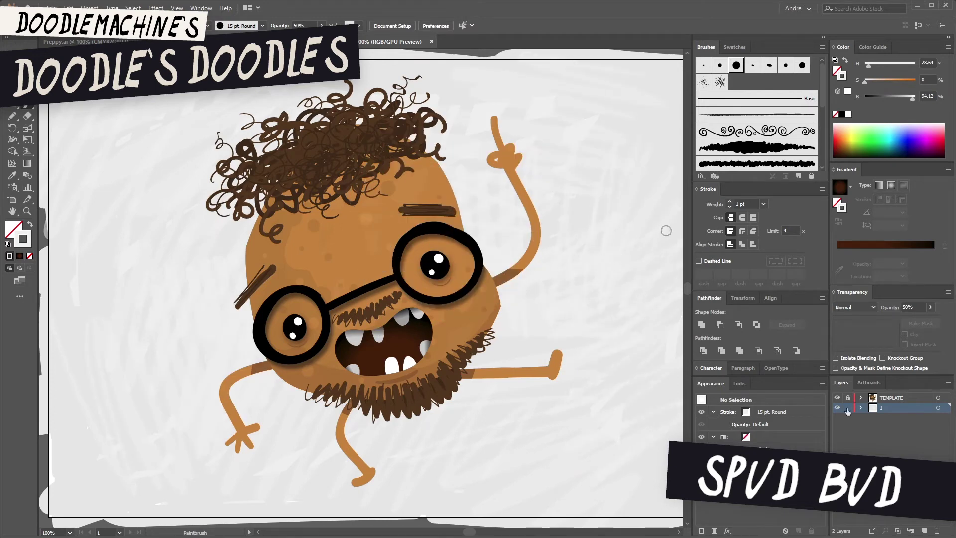
drag(508, 299, 498, 160)
drag(540, 379, 359, 406)
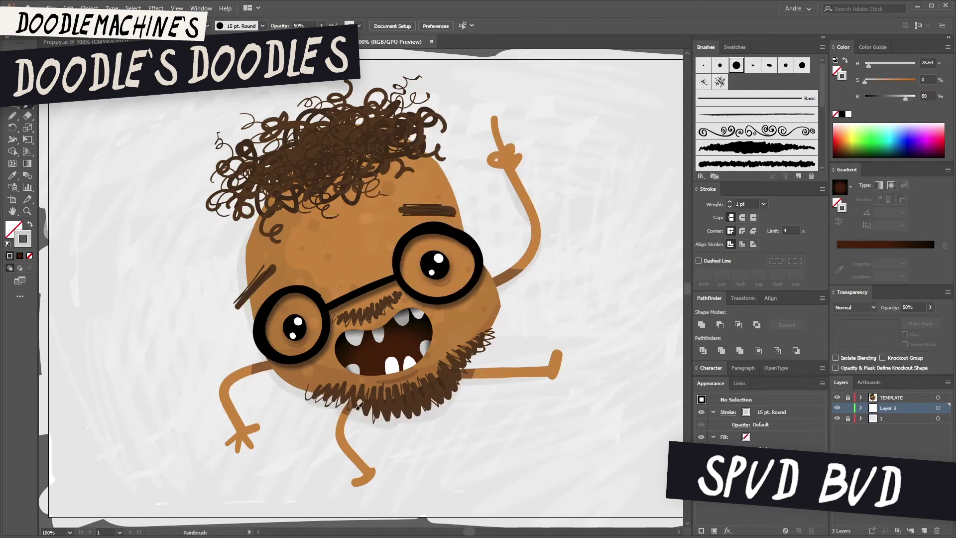
mouse_move(226, 224)
mouse_down()
mouse_move(274, 180)
mouse_move(449, 95)
mouse_up()
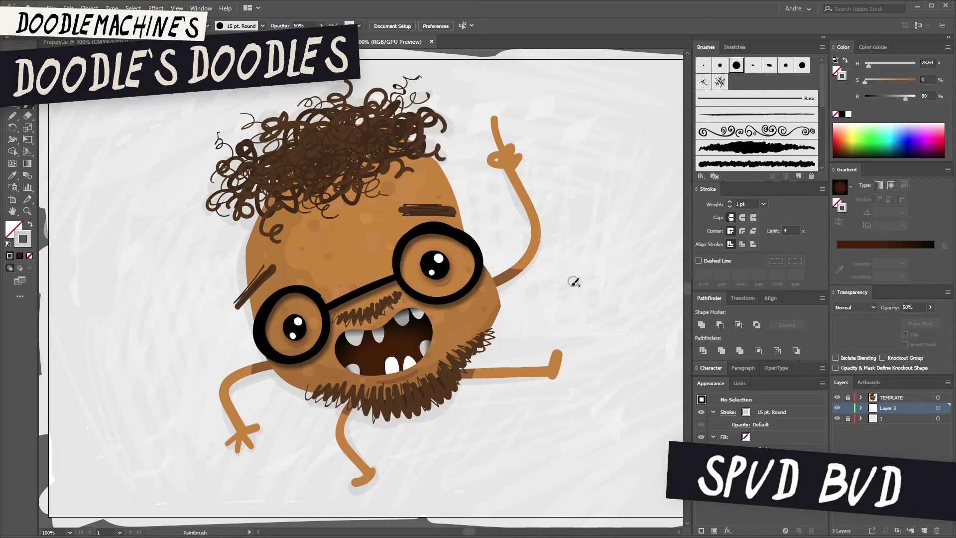
drag(503, 298, 391, 416)
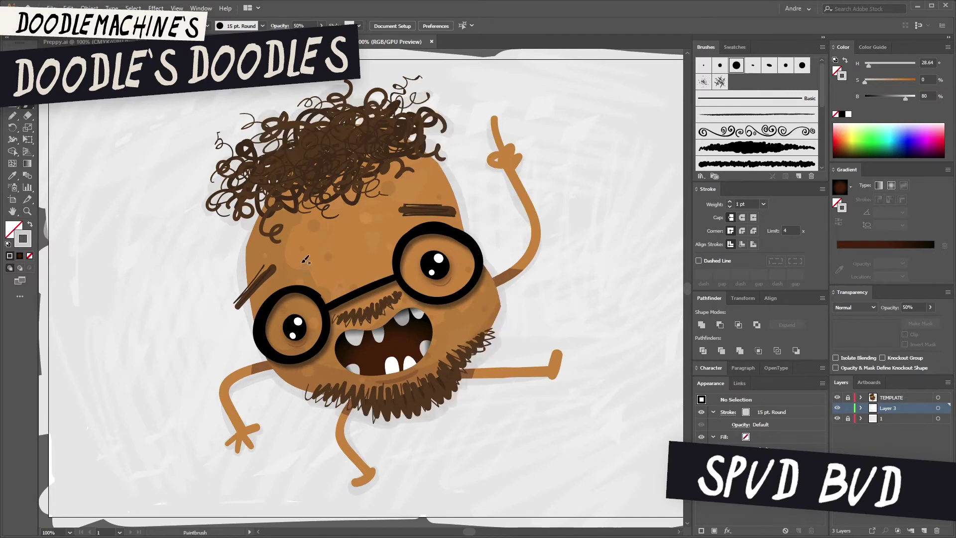
drag(429, 195, 481, 269)
drag(449, 371, 477, 253)
Add more white scribbles around the hair, both arms and the leg.
drag(258, 214, 346, 94)
drag(404, 107, 451, 134)
drag(543, 219, 500, 289)
drag(449, 383, 532, 376)
drag(344, 396, 371, 473)
drag(439, 386, 553, 381)
key(v)
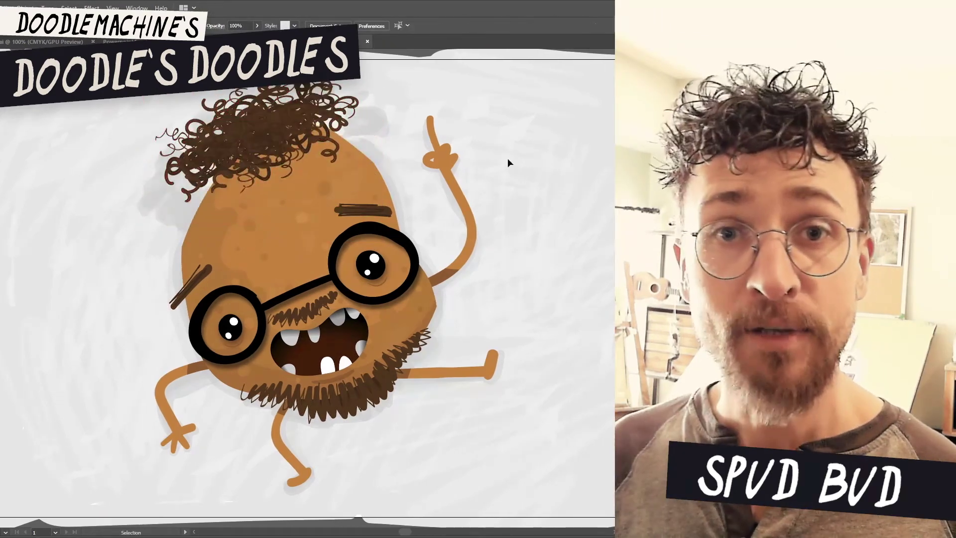
Check the artwork, then add a few Paintbrush hairs to the beard's lower-left edge.
click(388, 288)
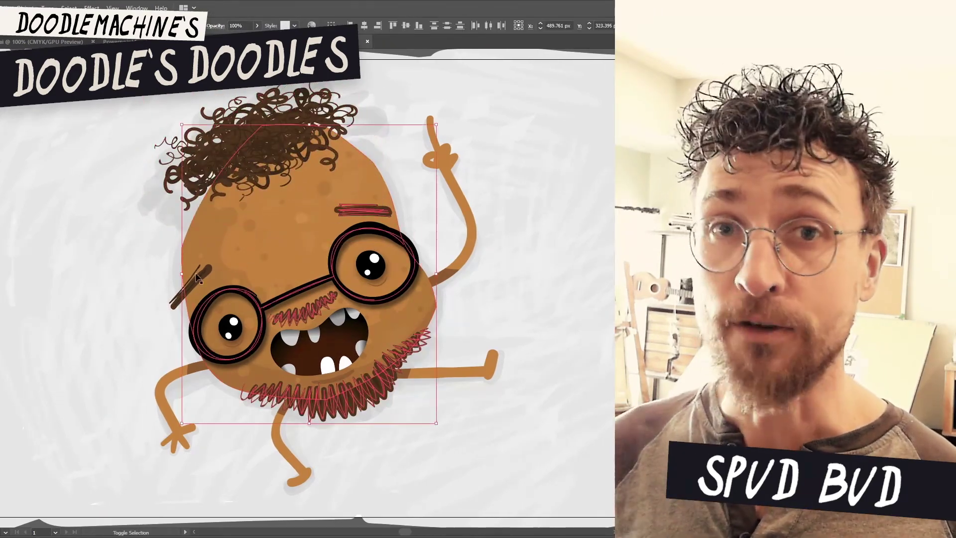
key(ctrl+shift+a)
key(n)
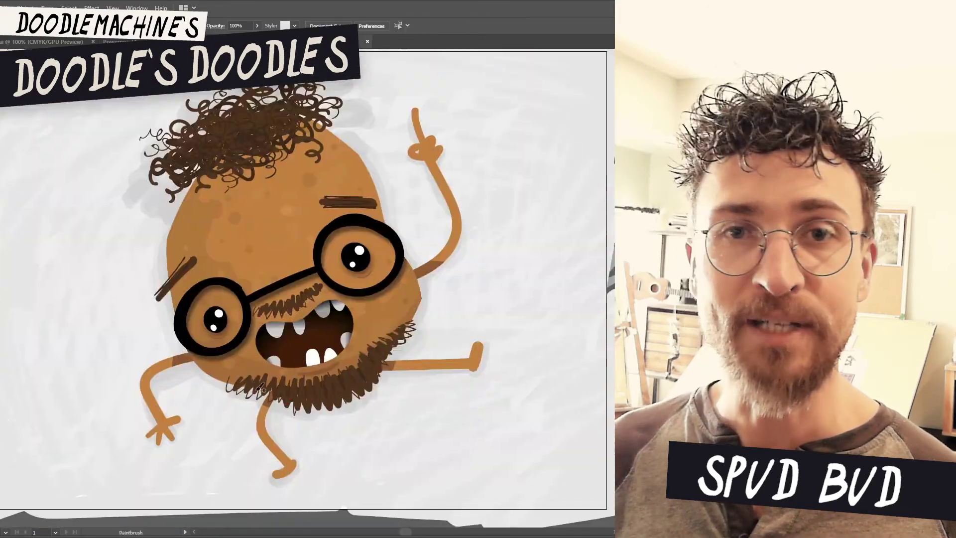
drag(232, 378, 216, 385)
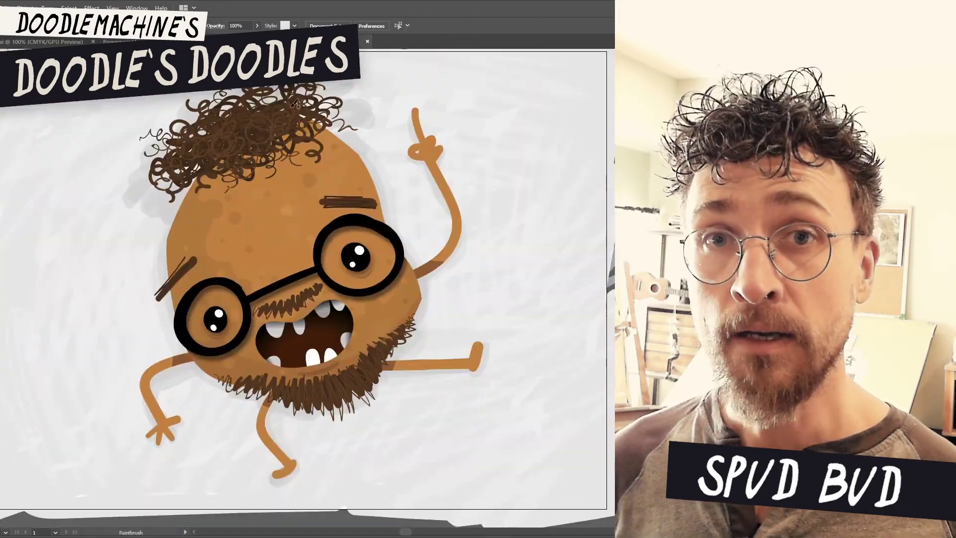
key(alt+f)
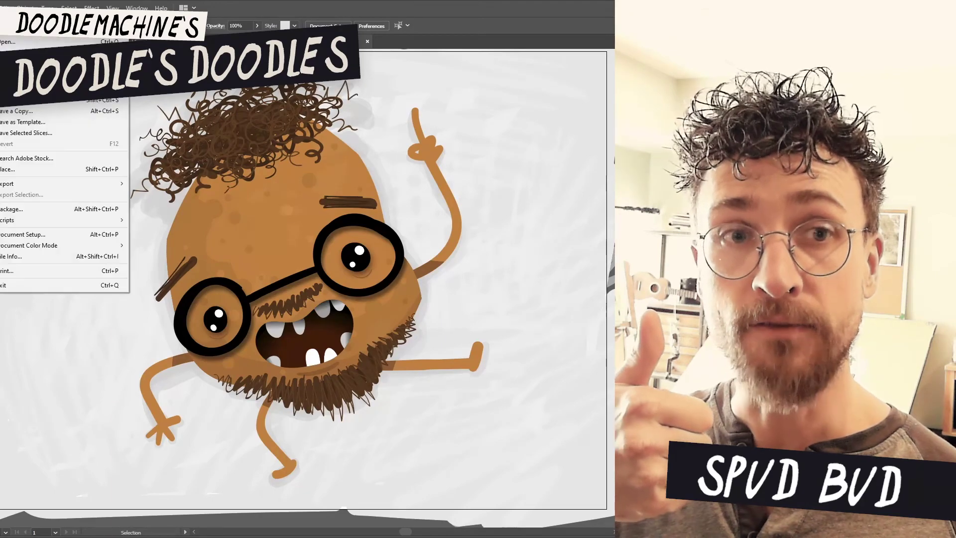